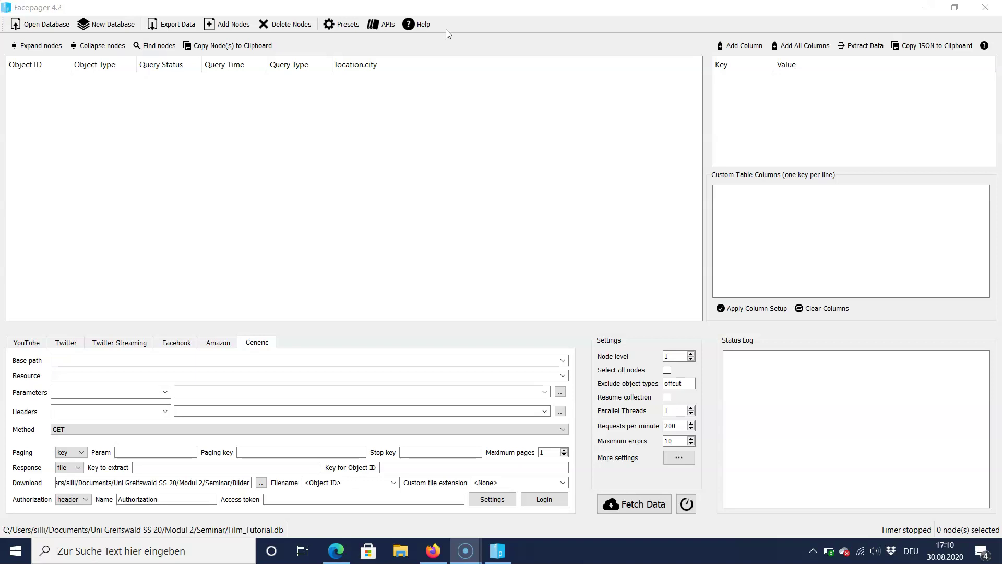
Open the New Database and Open Database dialogs, cancelling both without changes
click(123, 31)
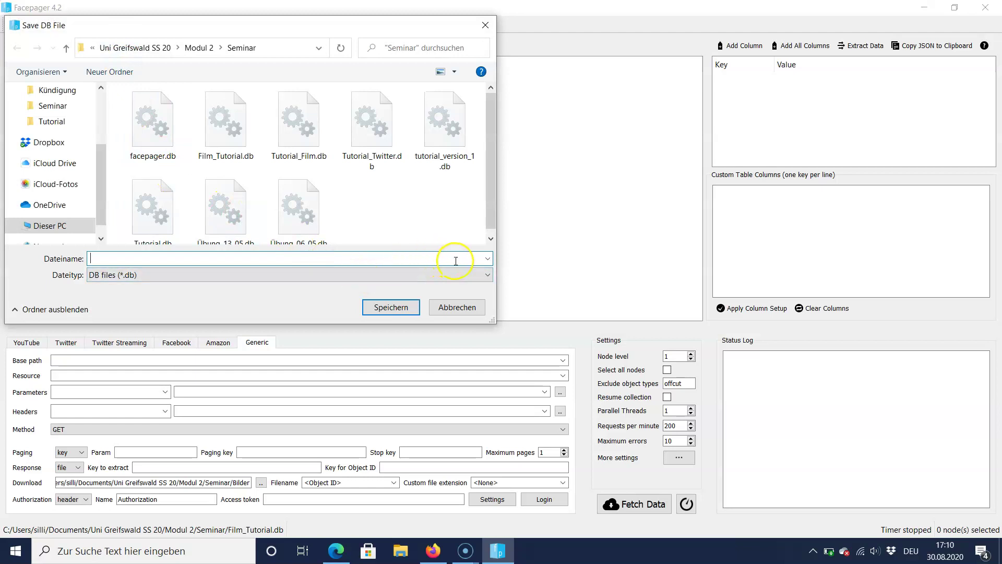
click(458, 307)
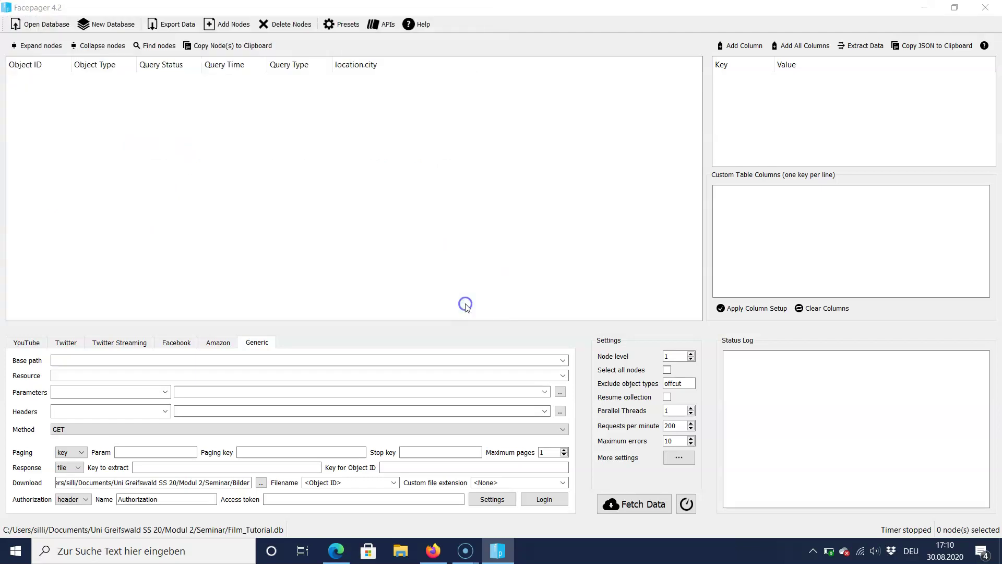
click(47, 26)
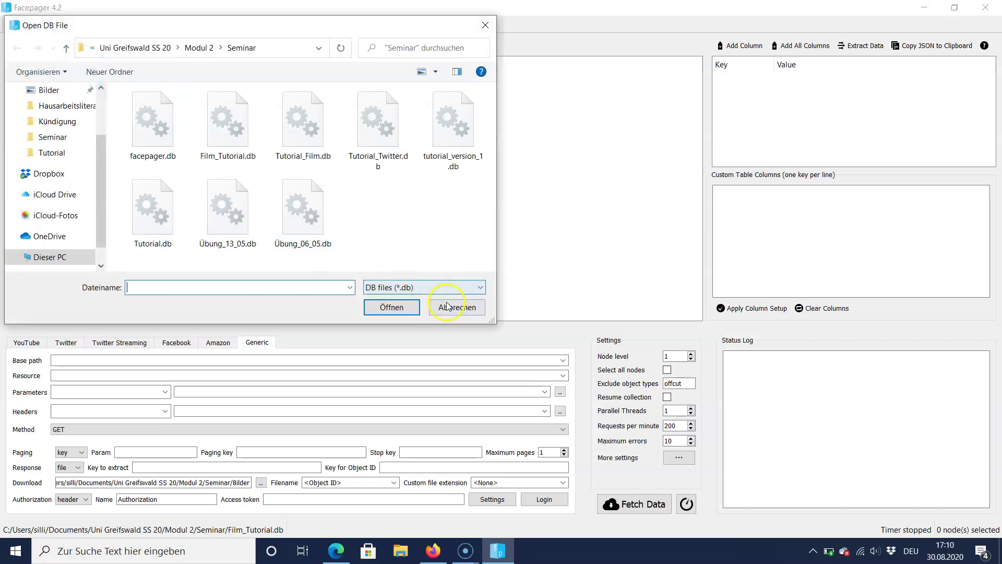
click(448, 307)
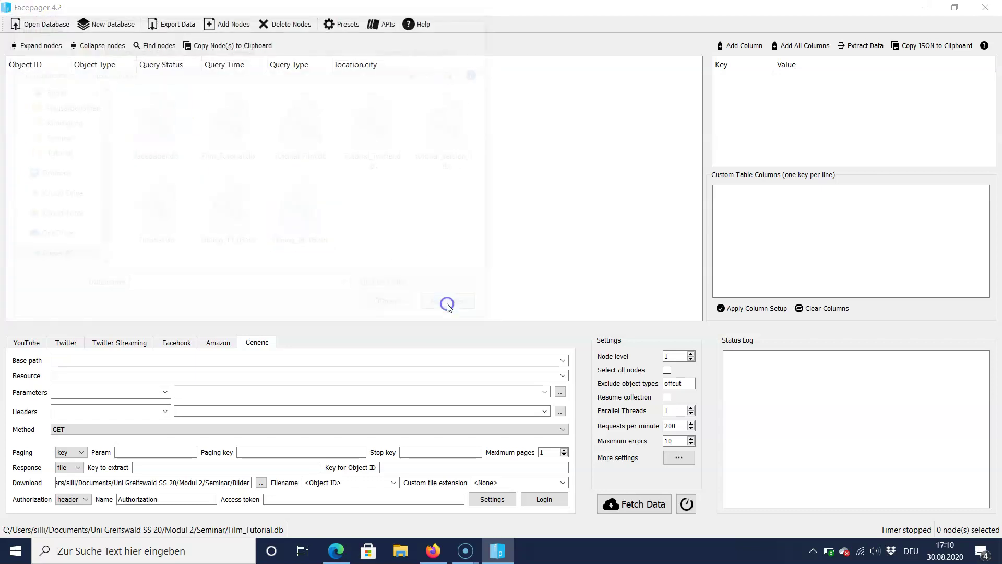
Close the CSV export settings unused, then enter theindependent and theguardian as new node Object IDs
click(193, 27)
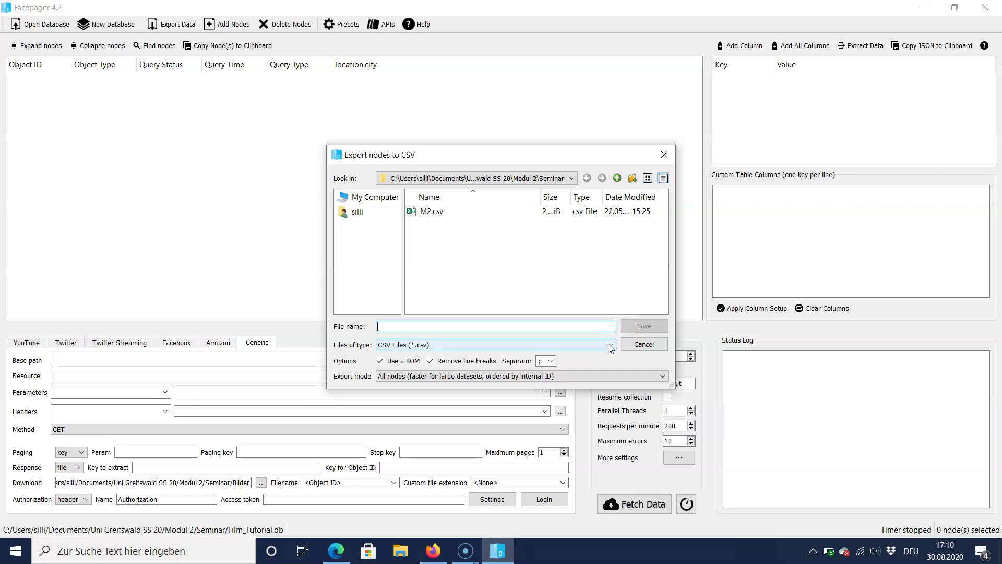
click(663, 154)
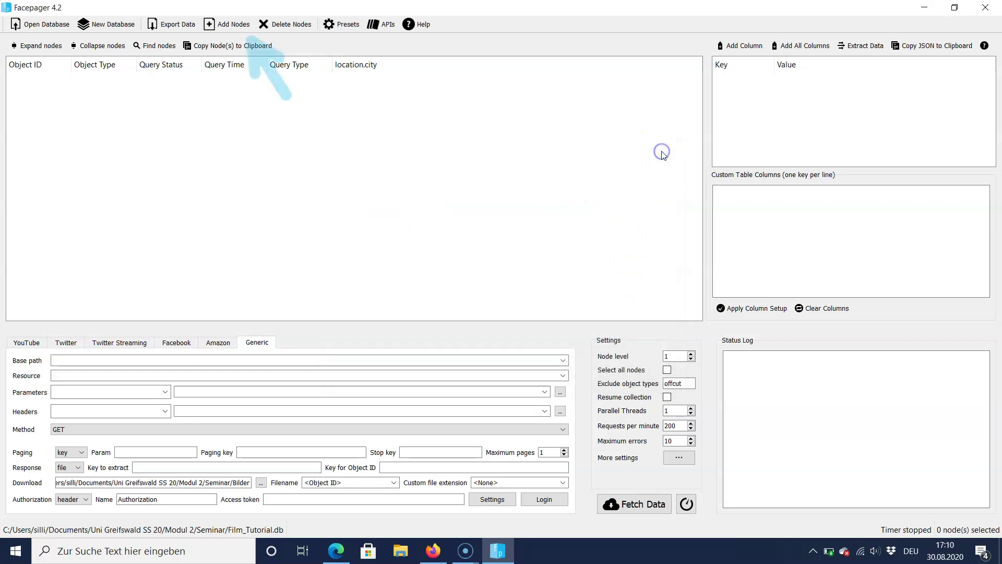
click(235, 26)
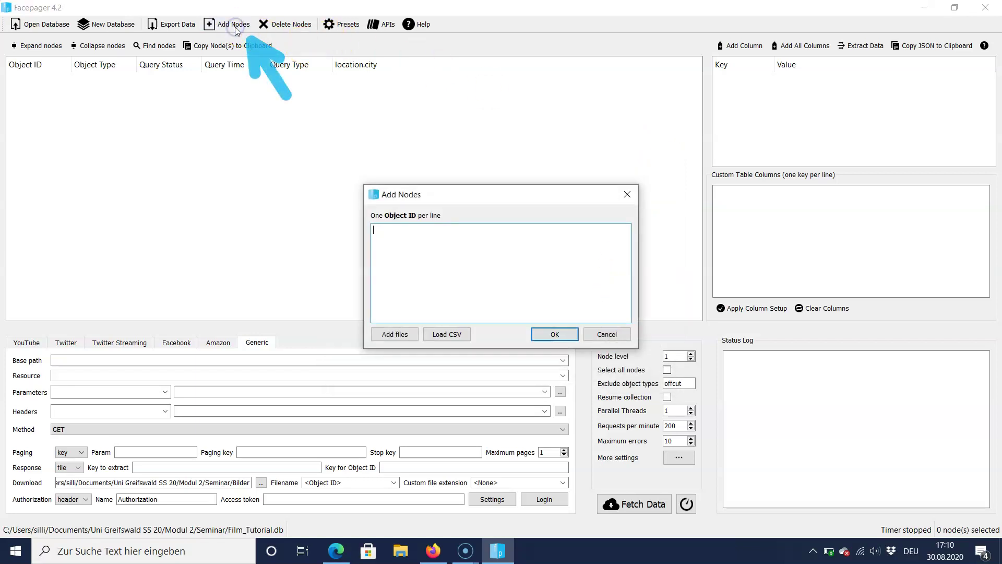
text(th)
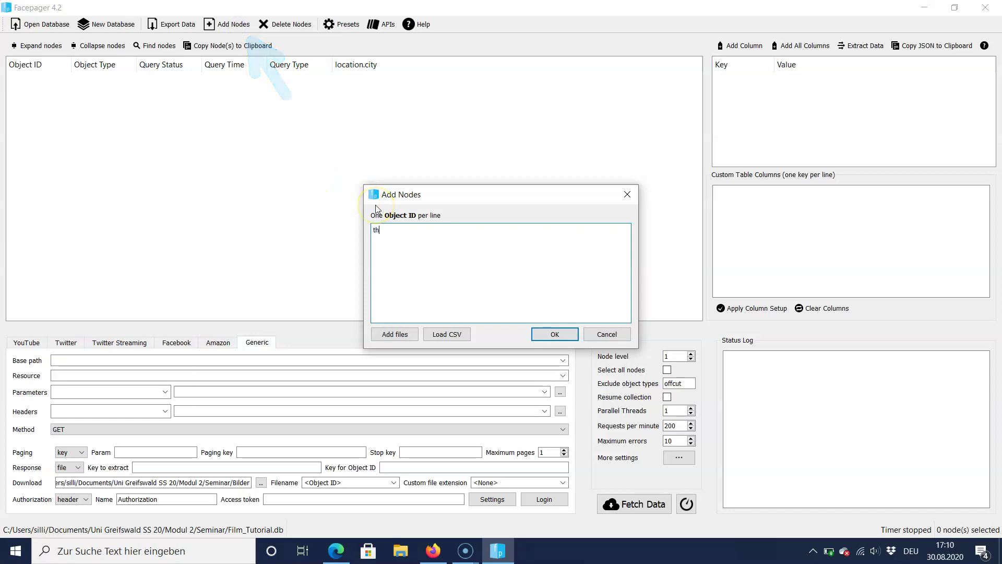
text(eindependent )
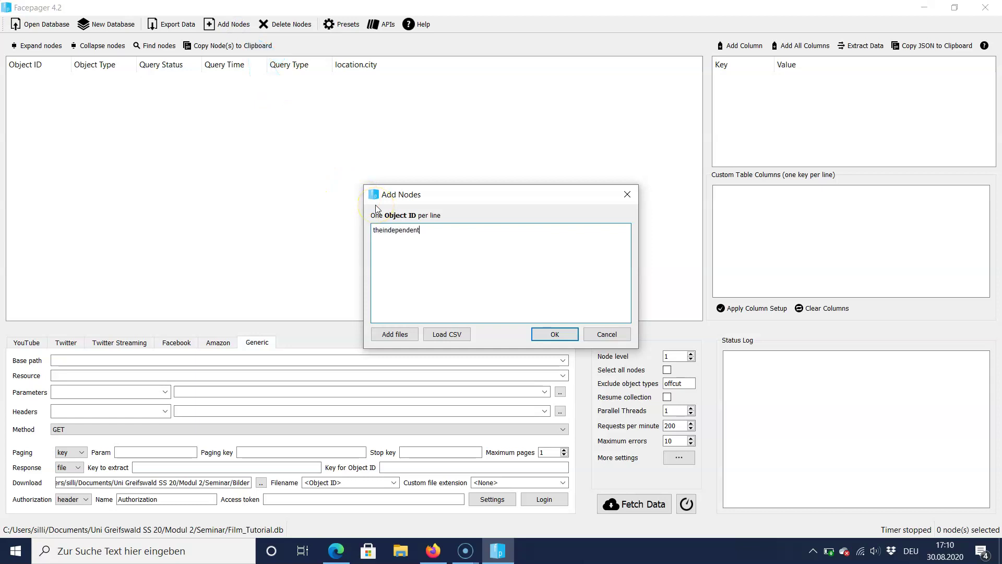
text(theguardian)
click(543, 337)
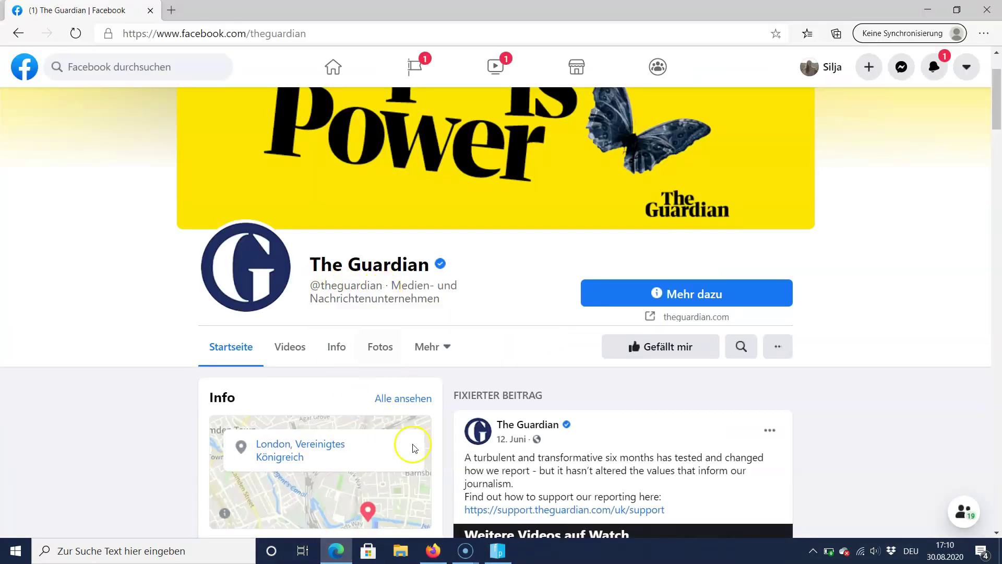
click(495, 554)
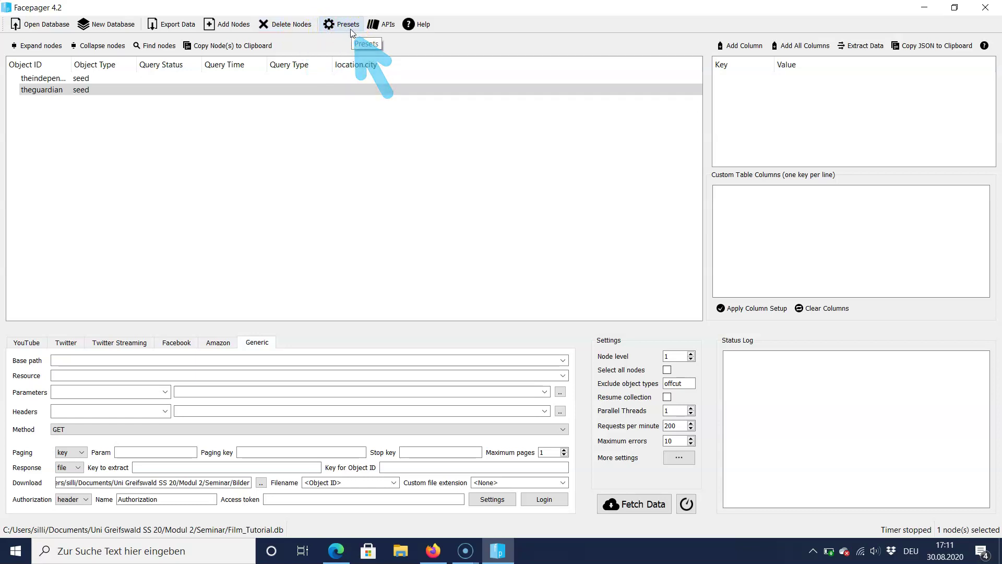
Look through the API viewer, then bring up Facepager's Help information
click(387, 29)
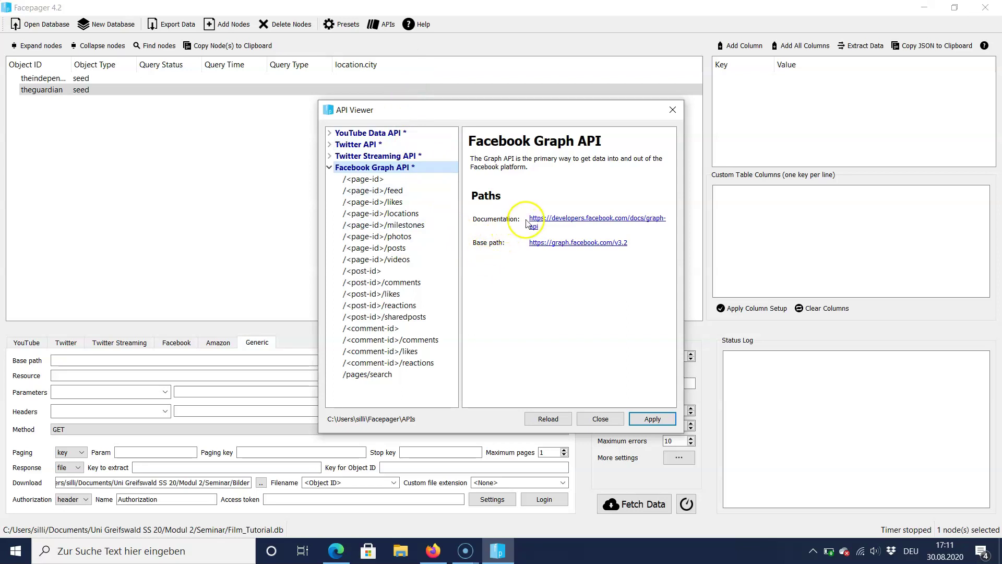
click(595, 418)
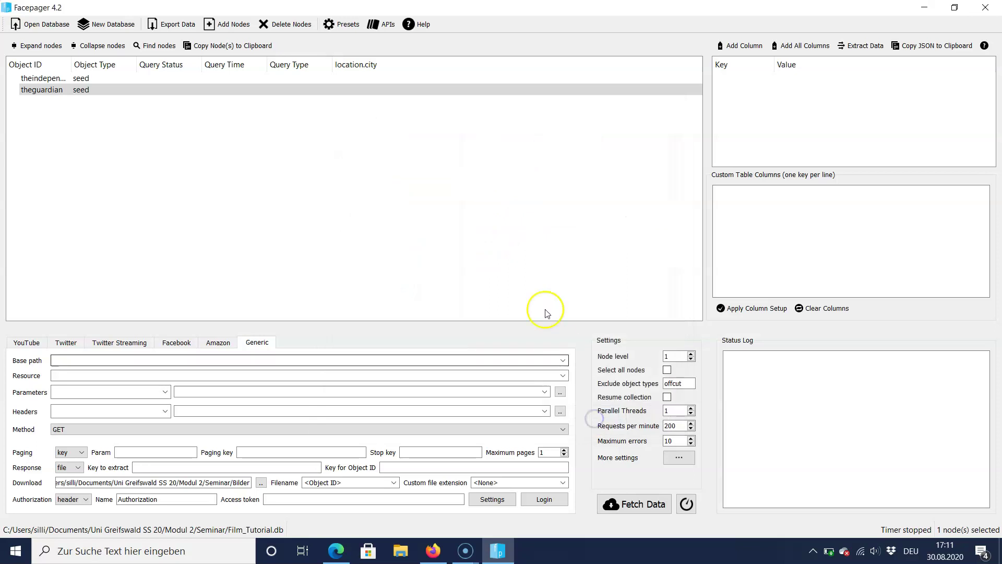
click(424, 28)
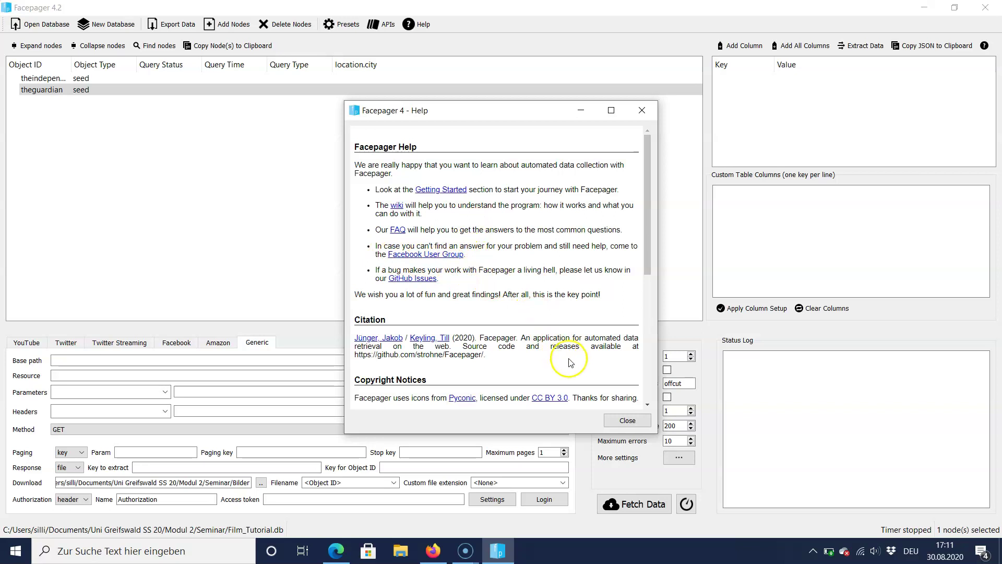
Close the Help window to return to the Generic module's query settings
click(621, 420)
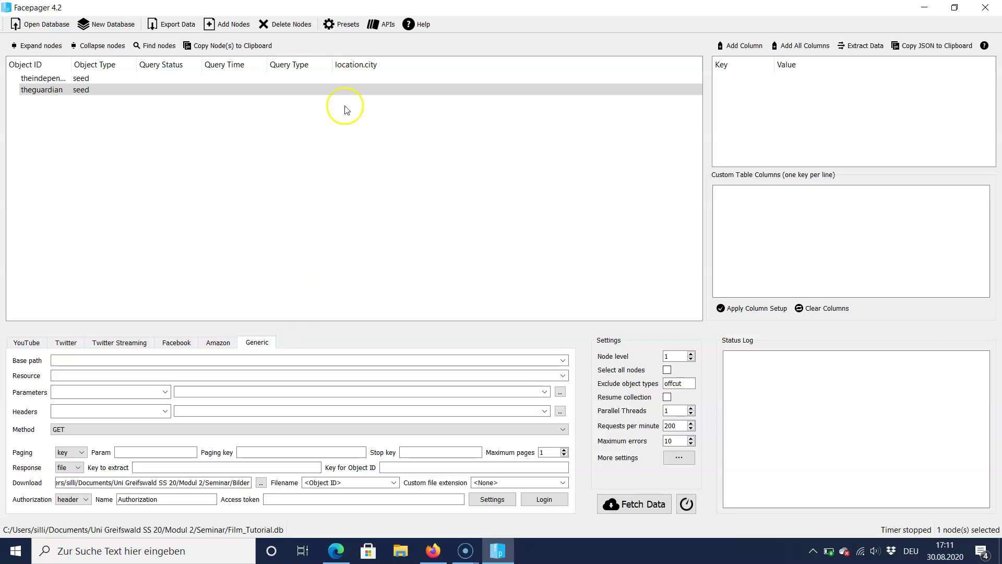
Select the Facebook 'Information about pages' preset in the Presets list
click(349, 25)
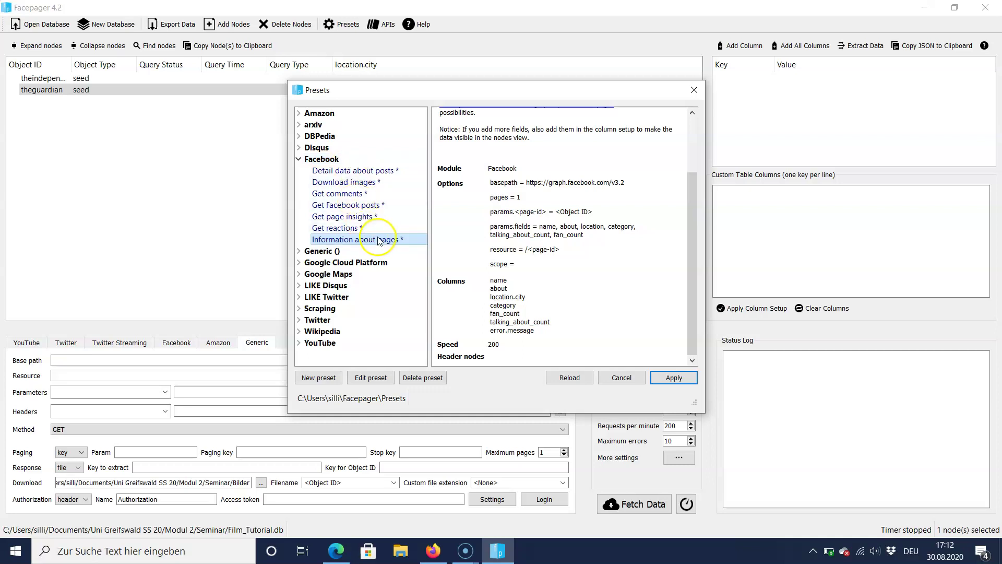
click(412, 245)
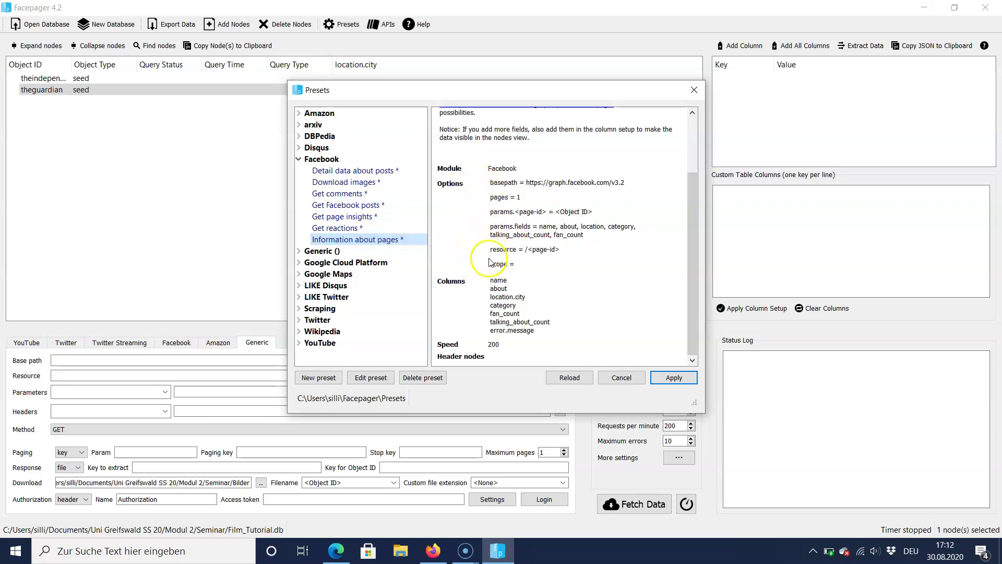
Apply the 'Information about pages' preset and review the /<page-id> resource documentation
click(670, 378)
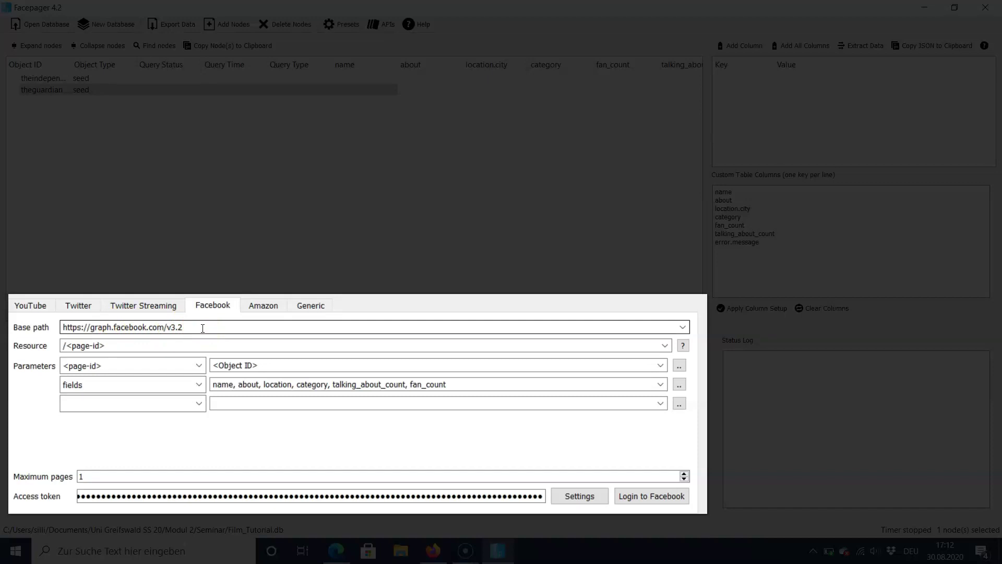
click(200, 347)
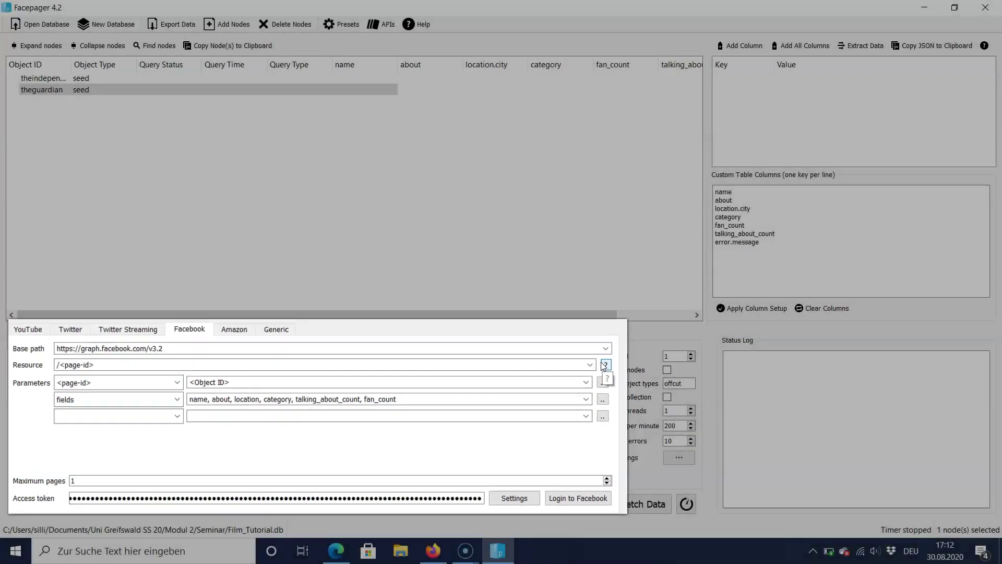
click(681, 346)
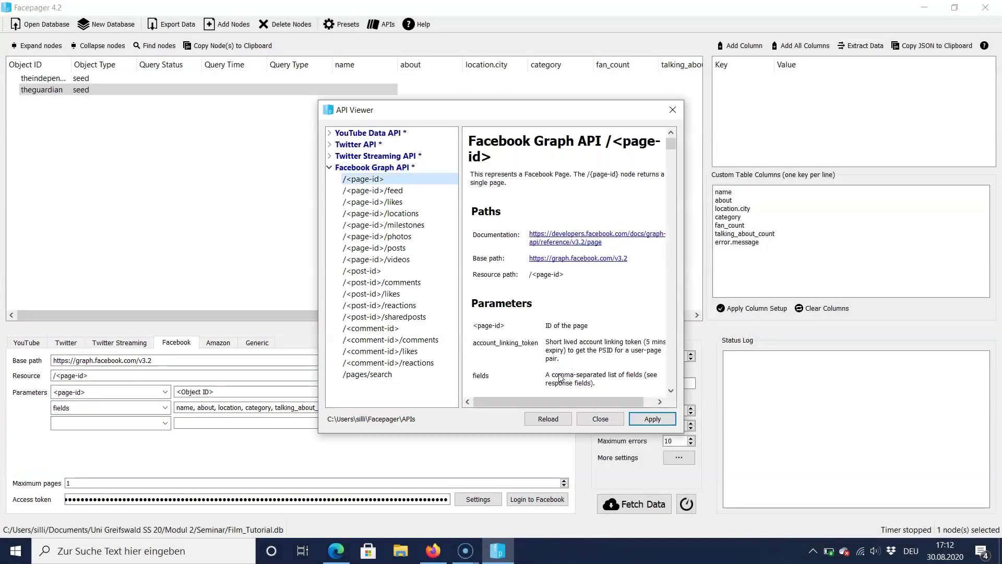
scroll(561, 377, down, 2)
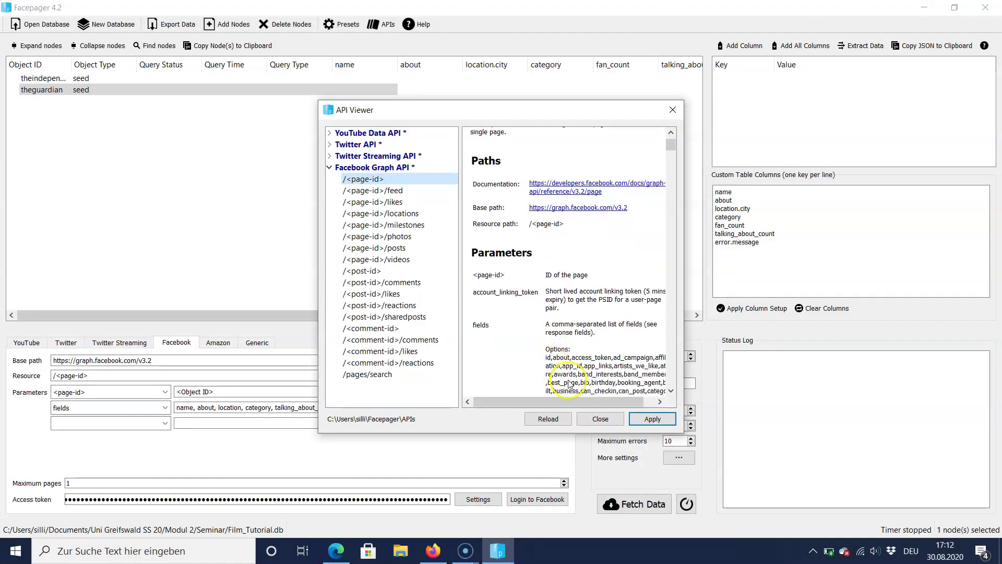
click(592, 417)
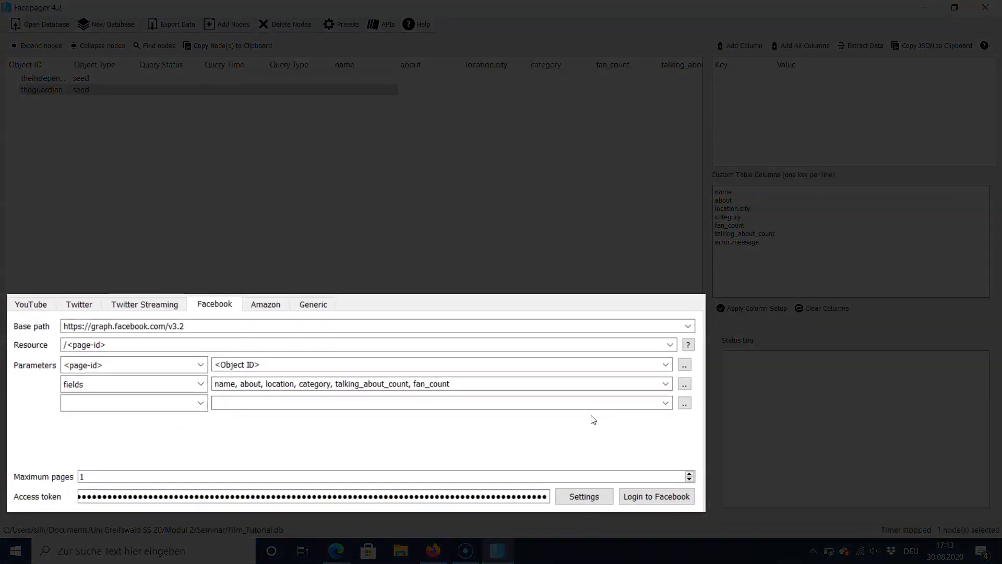
click(269, 365)
click(201, 382)
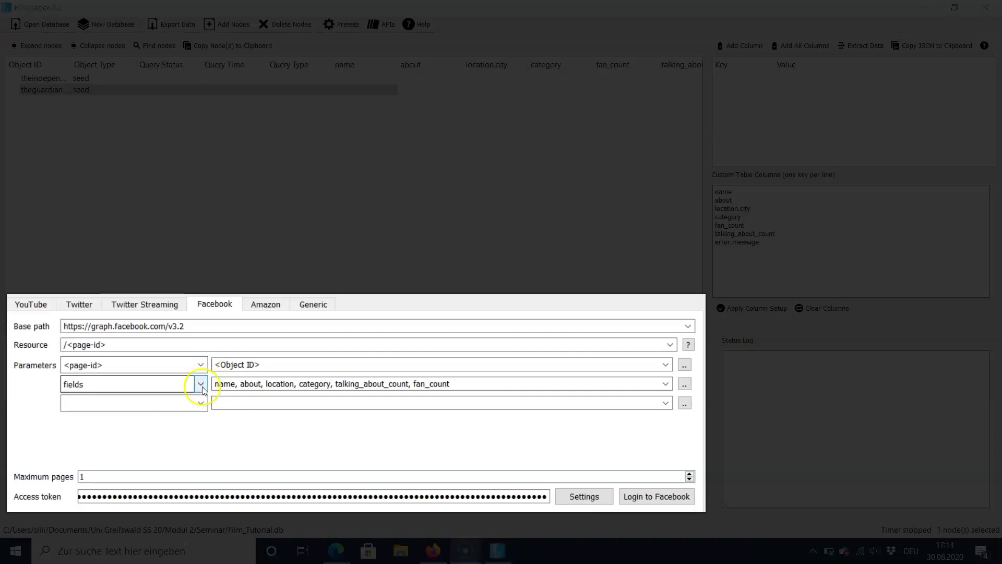
drag(201, 384, 224, 431)
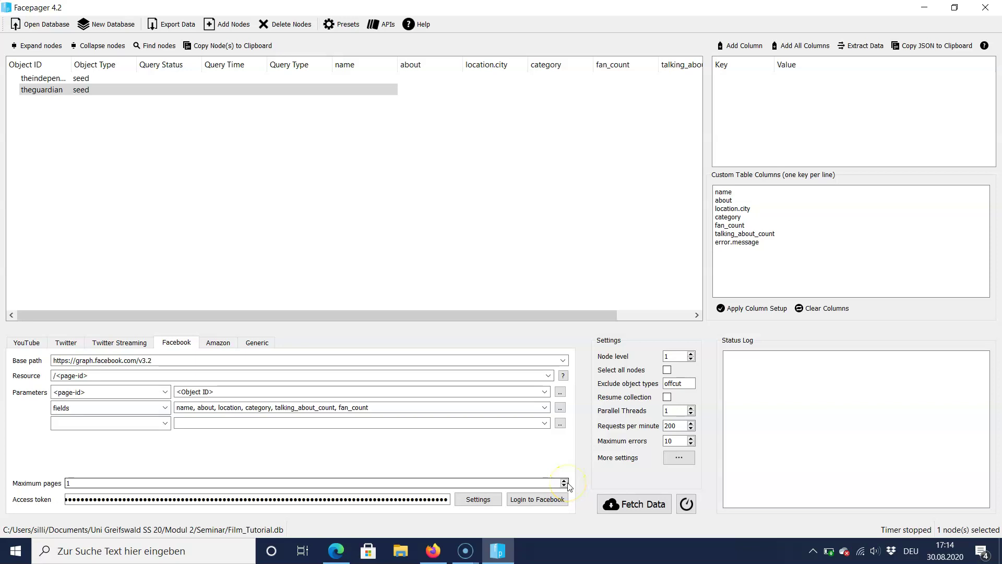
click(545, 500)
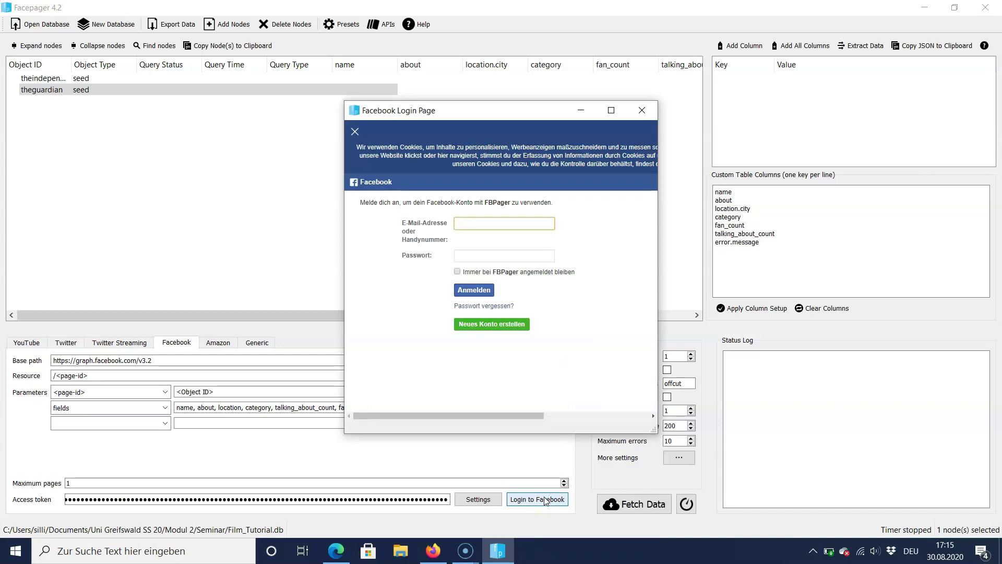
click(642, 110)
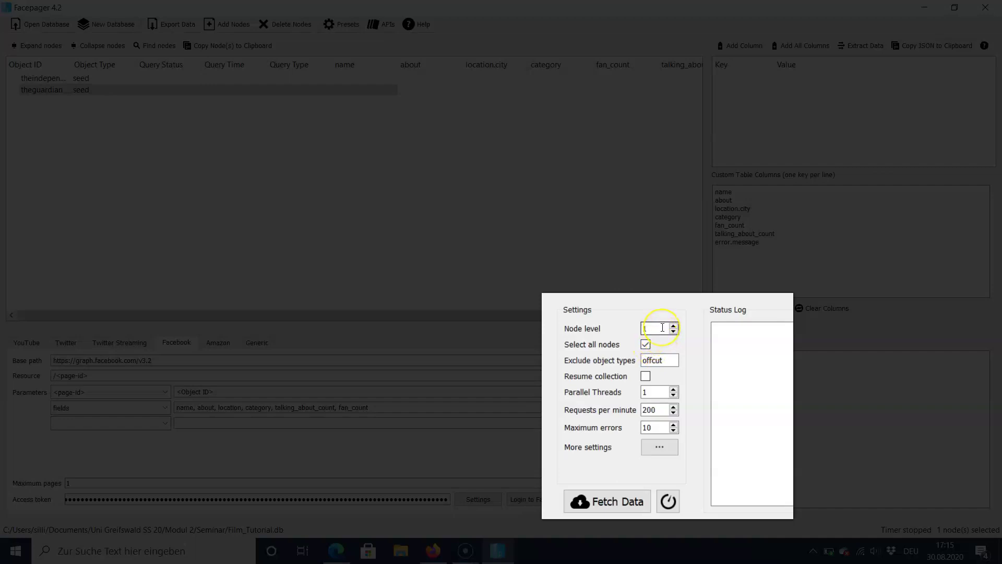
Set the fetch to run on all nodes at node level 1
mouse_move(662, 327)
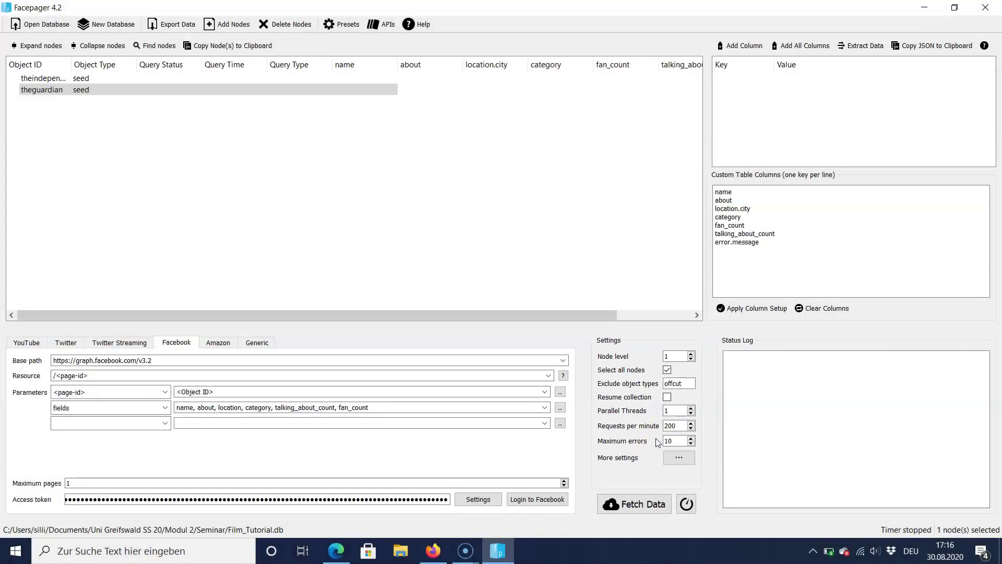
Fetch page data for both seeds and re-expand theguardian to reveal its data row
click(646, 505)
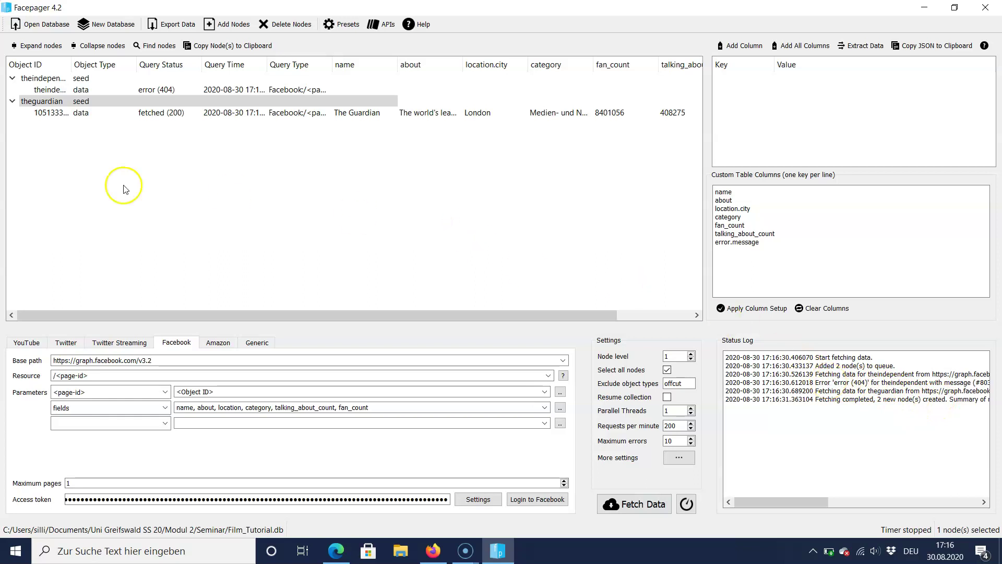
click(13, 103)
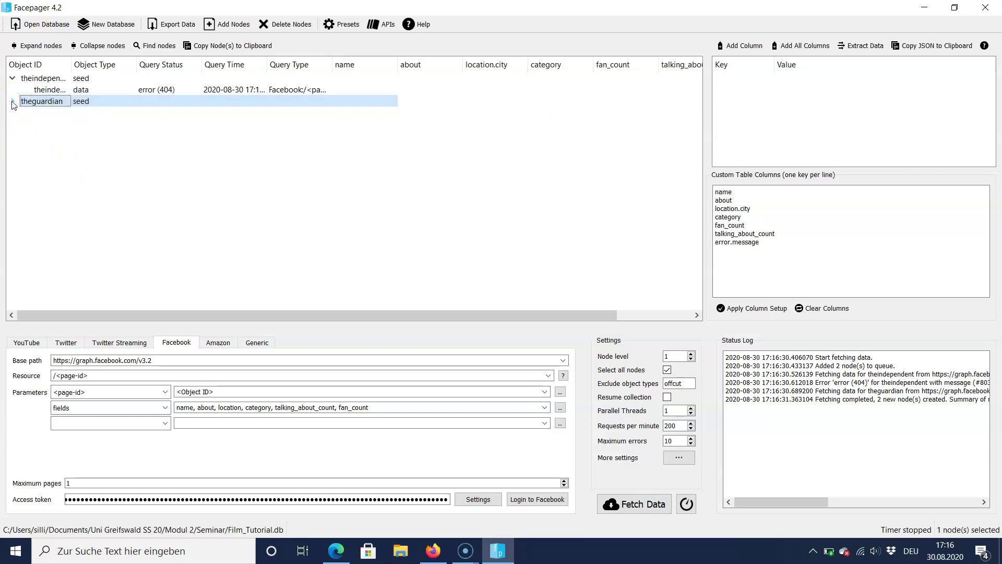
click(13, 103)
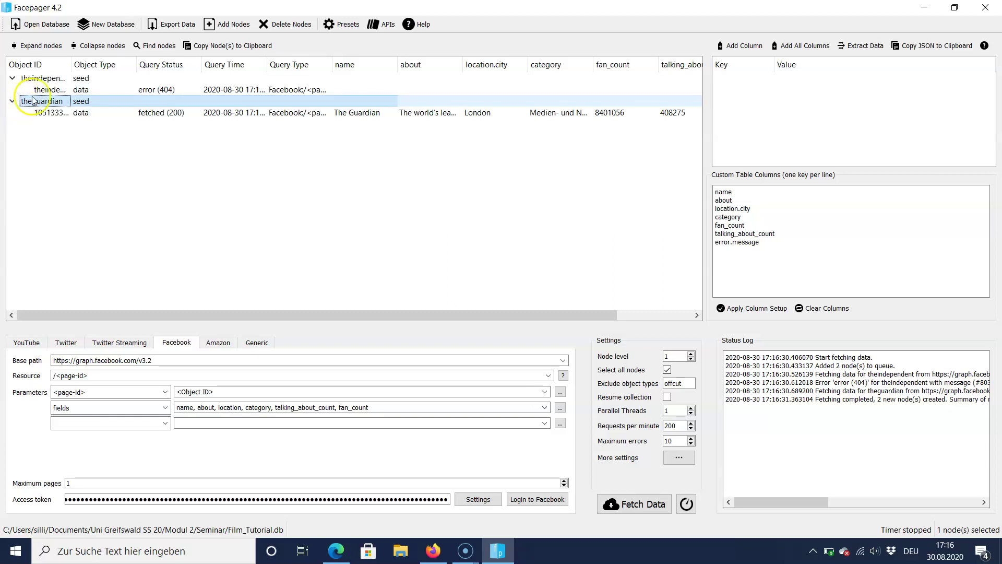
Read theindependent's 404 error message, then display The Guardian node's fetched fields
click(148, 93)
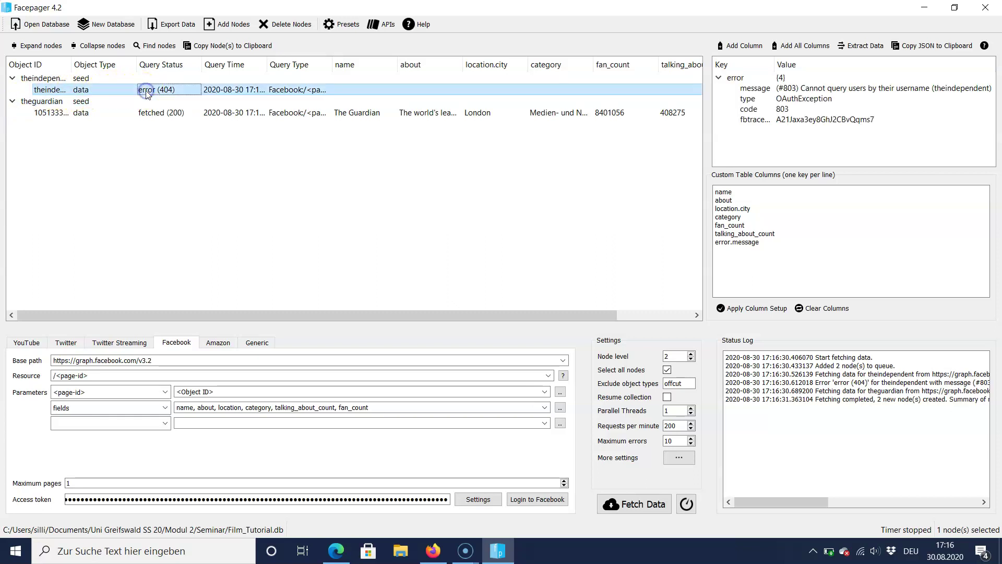
click(741, 88)
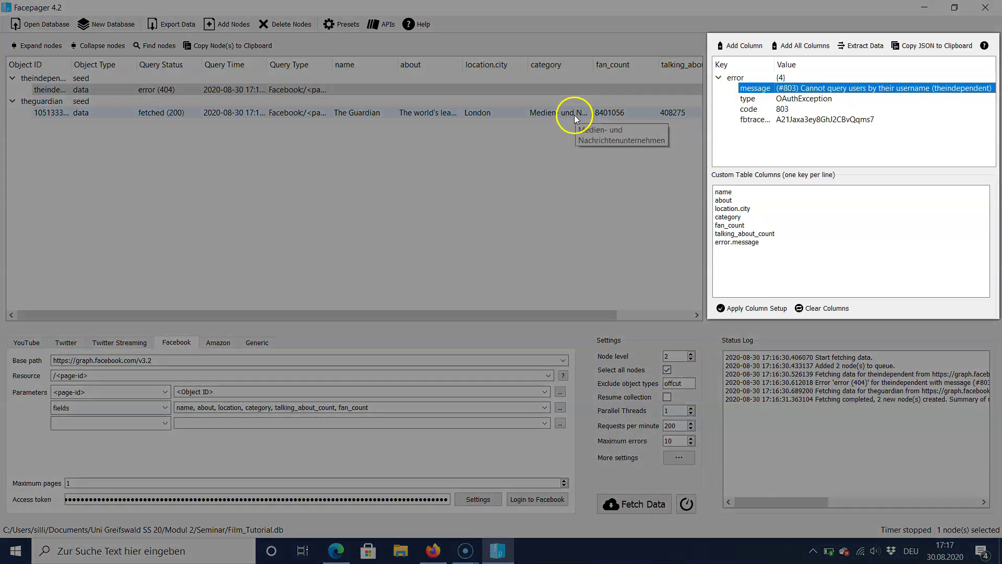
click(574, 115)
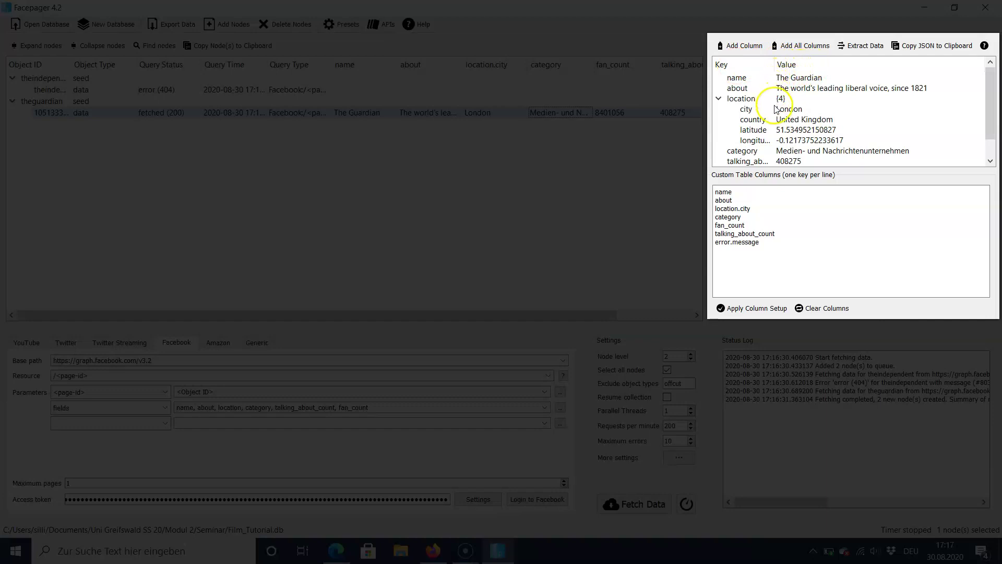
mouse_move(777, 152)
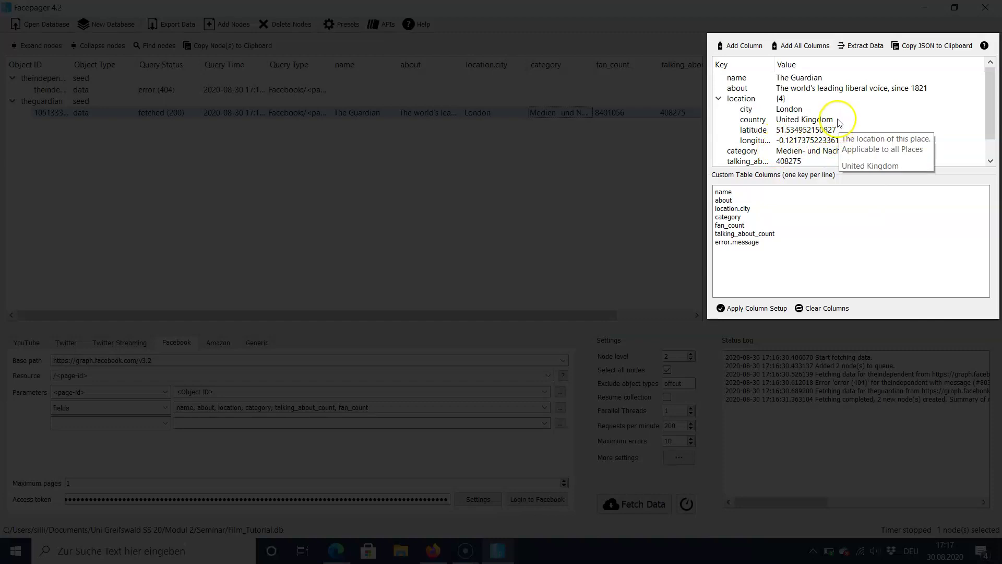
mouse_move(836, 122)
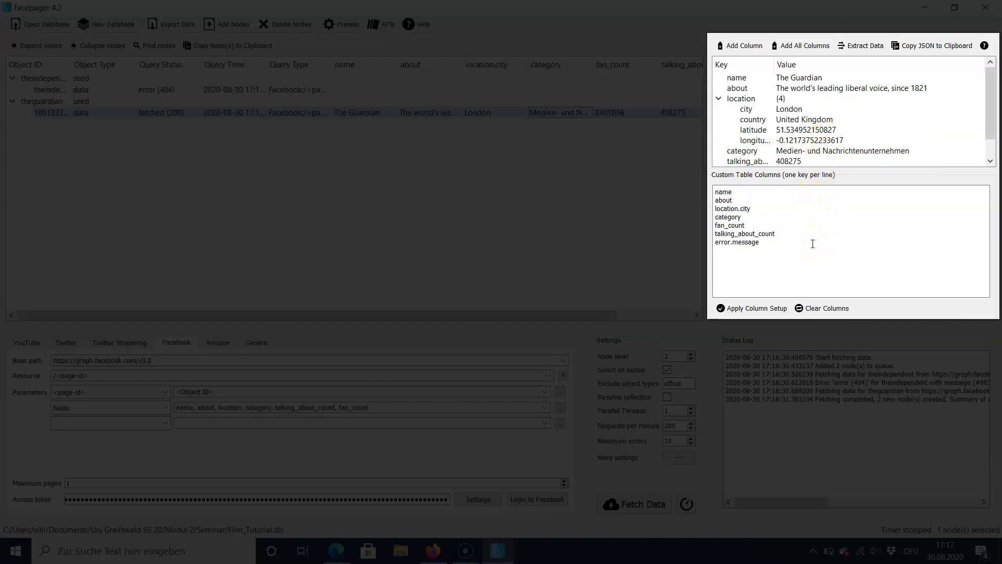
Clear the custom columns and add name and location.city as table columns
click(820, 308)
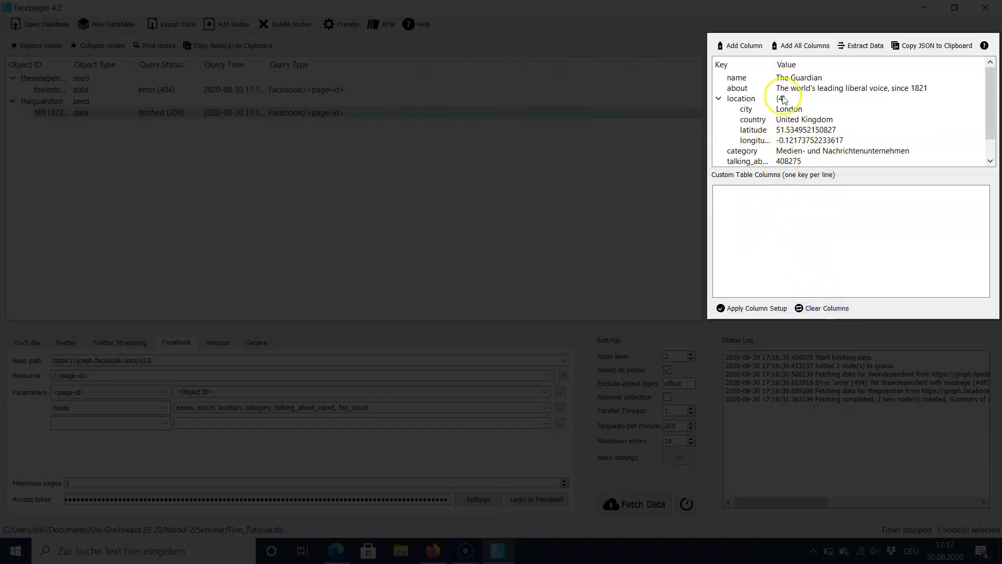
click(788, 79)
click(753, 47)
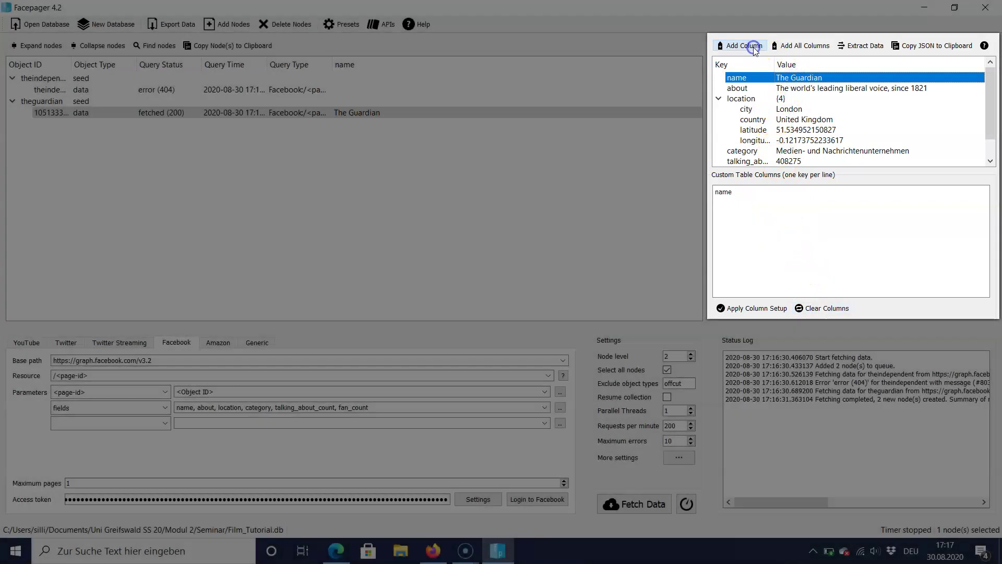
click(786, 109)
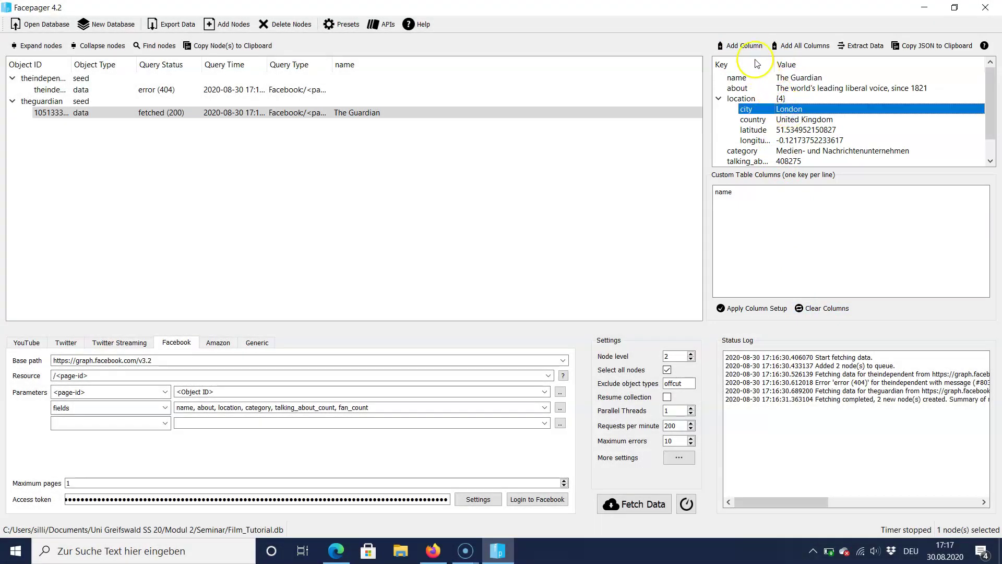
click(746, 46)
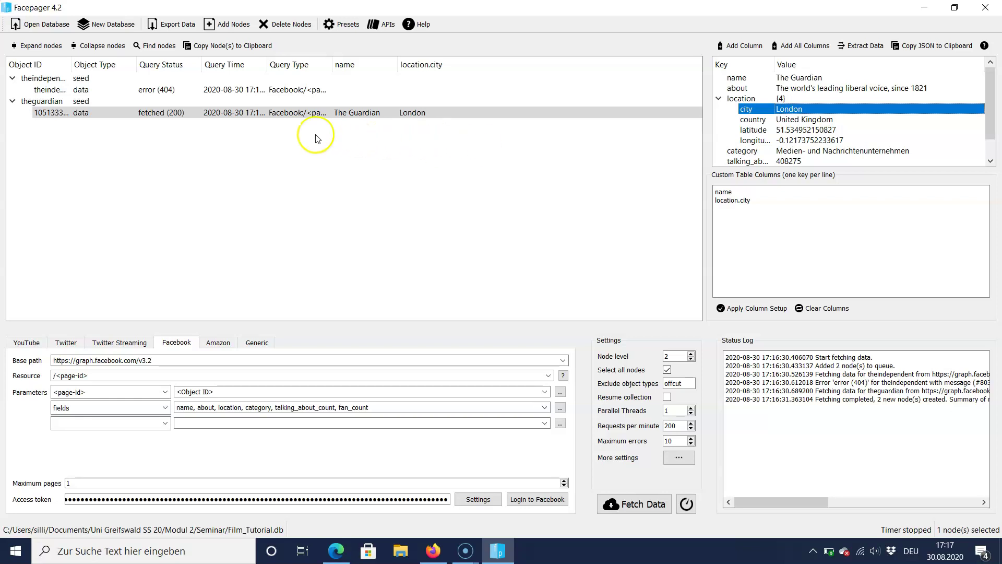
Bring up the Export nodes to CSV dialog and view its export mode options
click(177, 24)
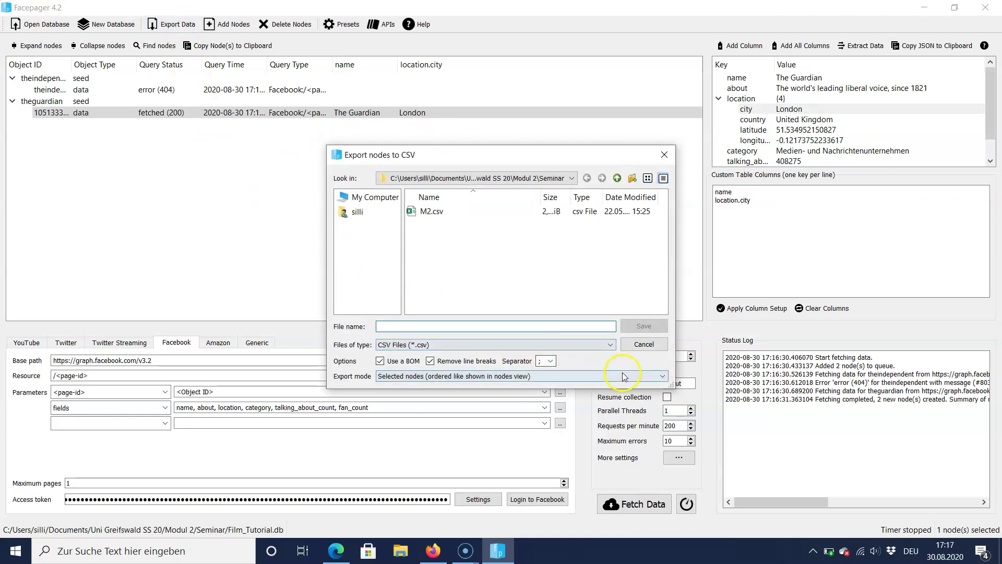
click(662, 377)
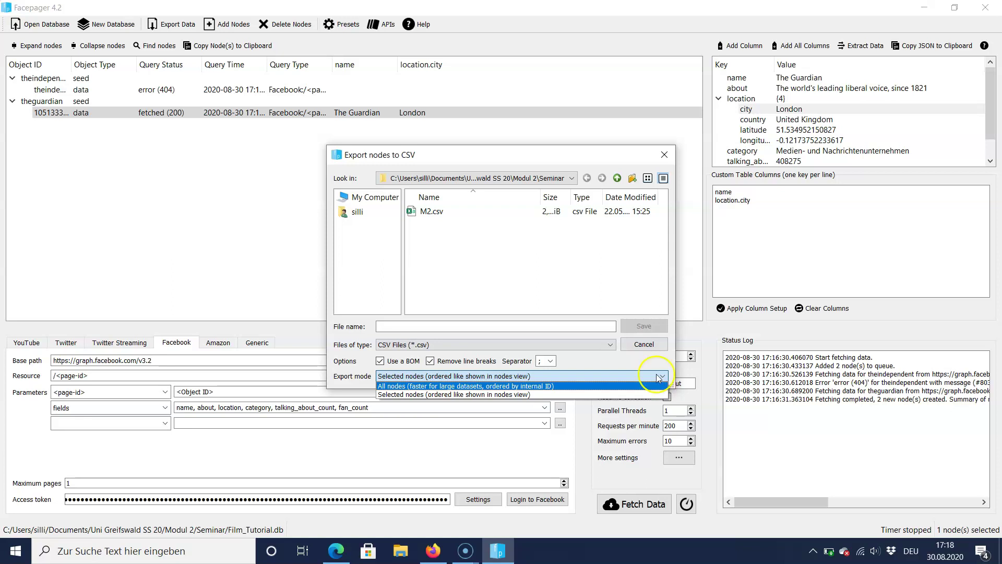
Keep Selected nodes as the CSV export mode
click(663, 158)
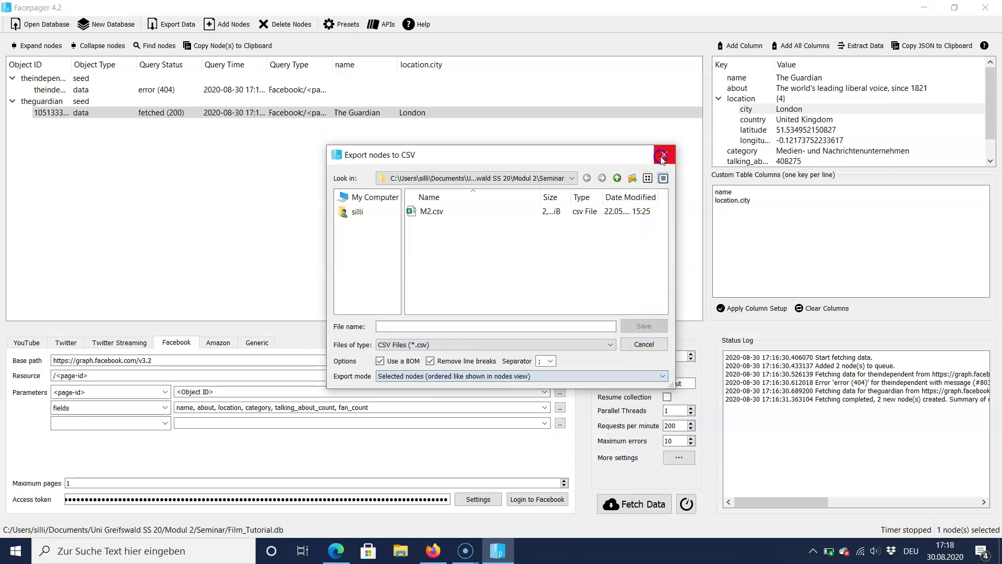